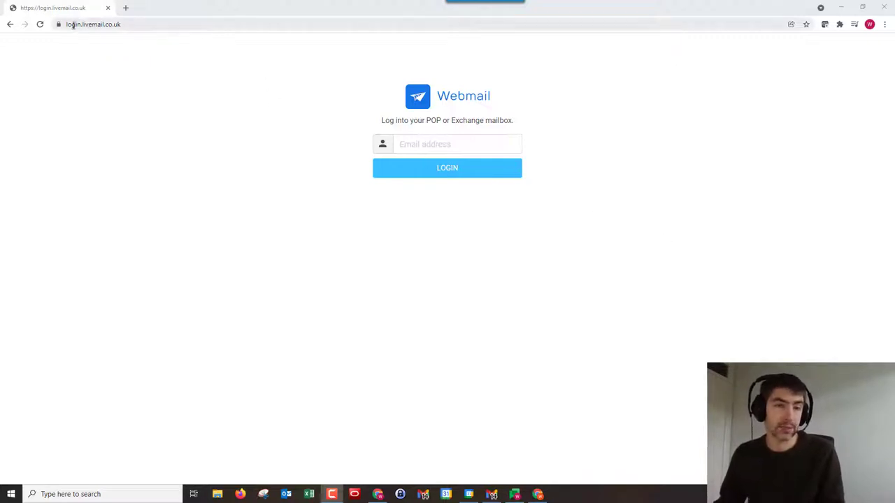
- Log into the webmail with the mailbox's e-mail address and account password
left_click(423, 144)
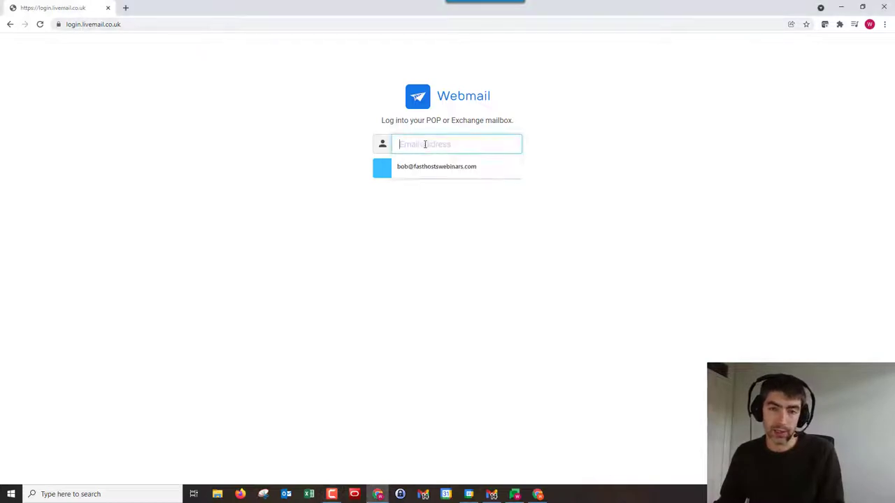
left_click(425, 168)
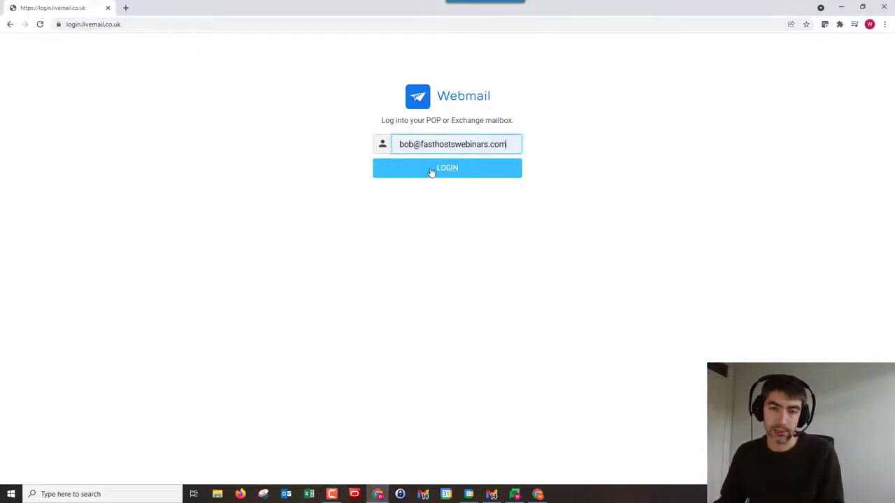
left_click(427, 170)
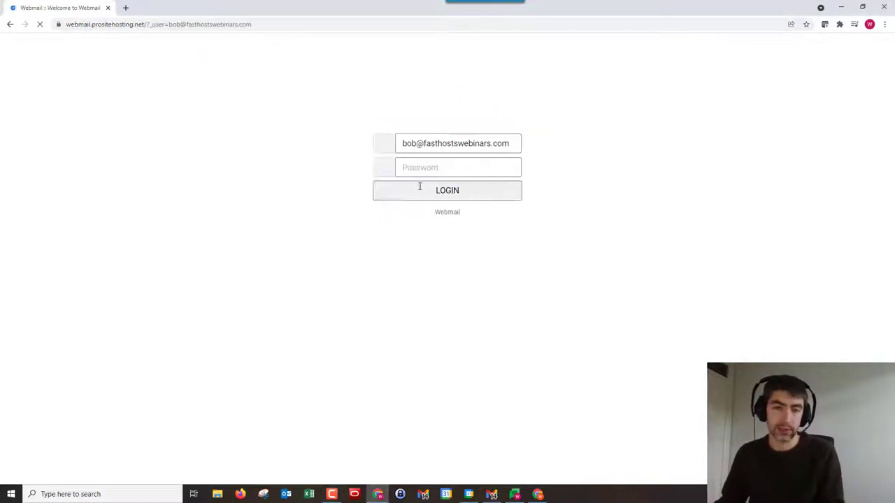
left_click(415, 186)
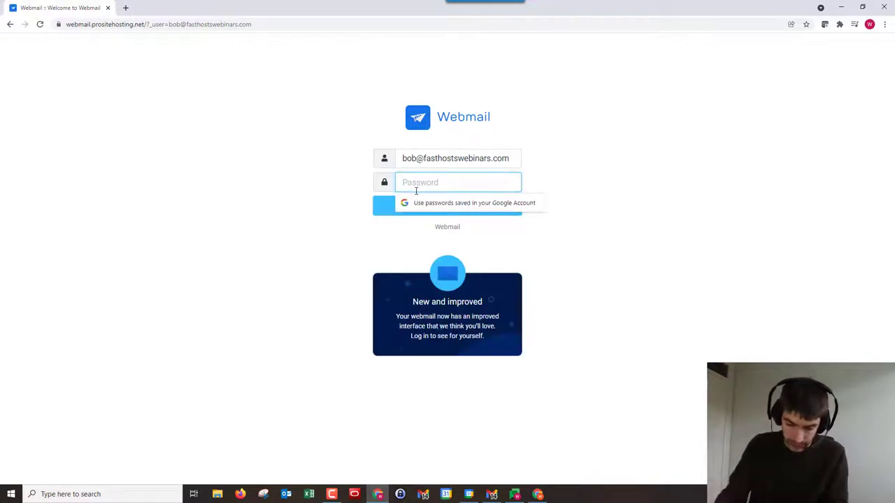
type("••")
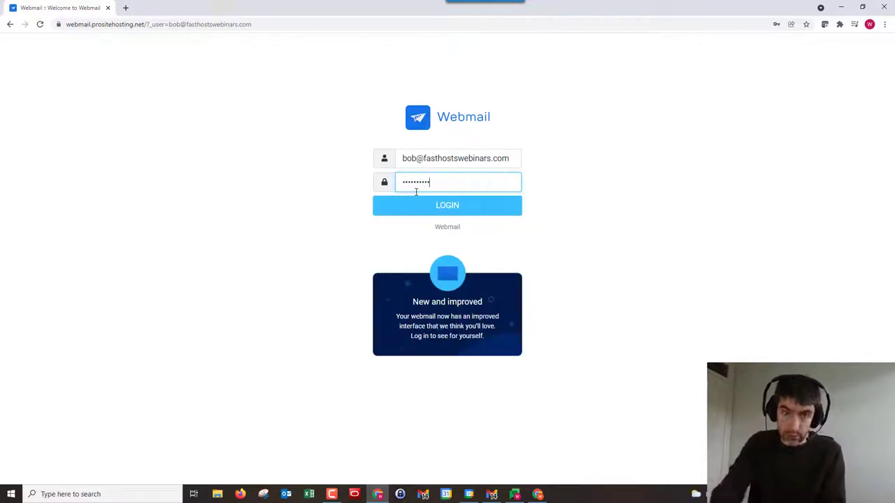
type("•")
key("Return")
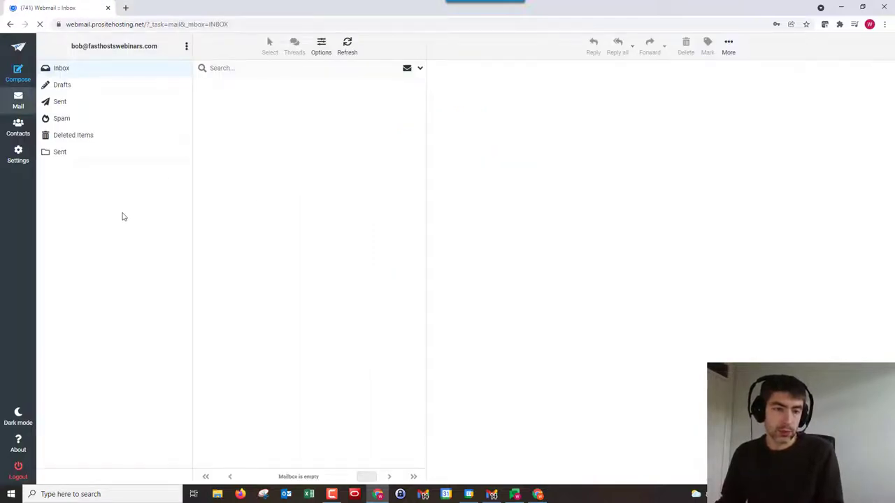
- Dismiss the browser's password-saving offer and open the mailbox's identity for editing in the webmail settings
left_click(23, 158)
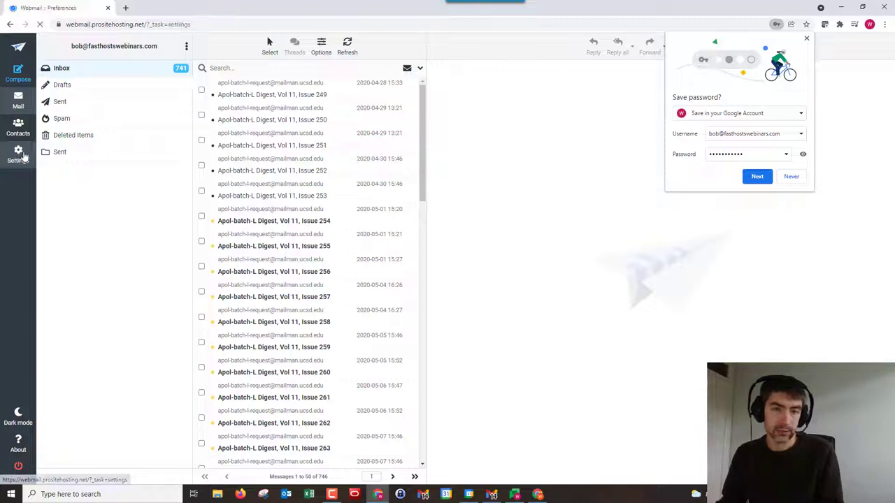
left_click(806, 38)
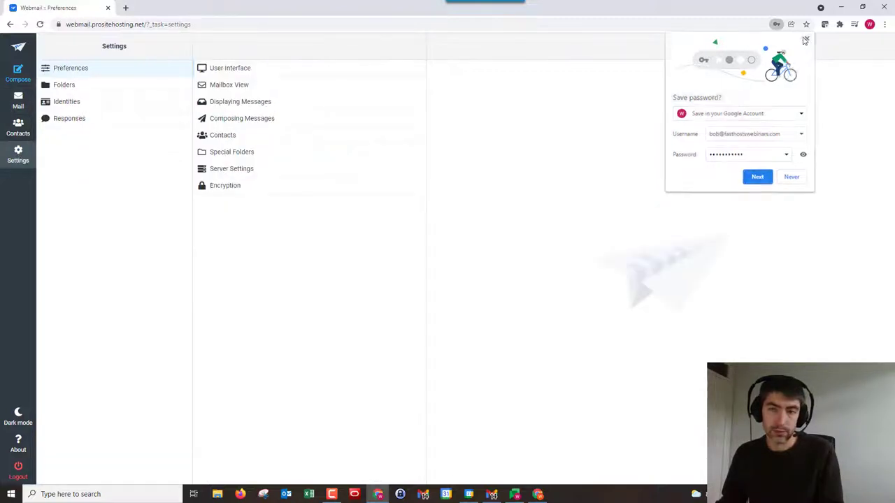
left_click(67, 102)
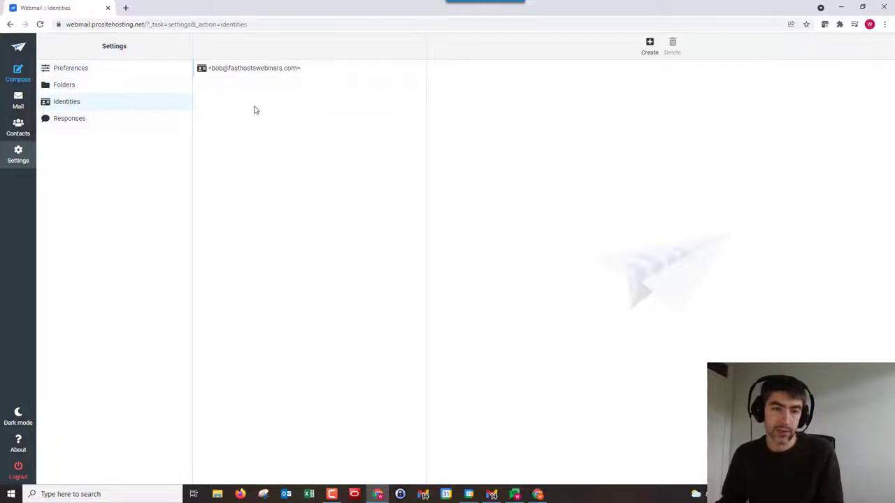
left_click(266, 69)
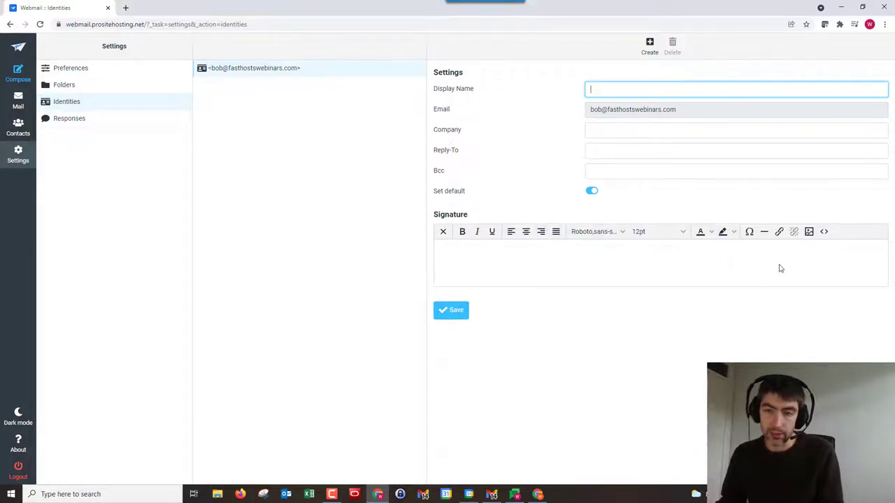
- Try to upload new-fh-logo-blue.png from Saved Pictures as an image for the signature
left_click(809, 232)
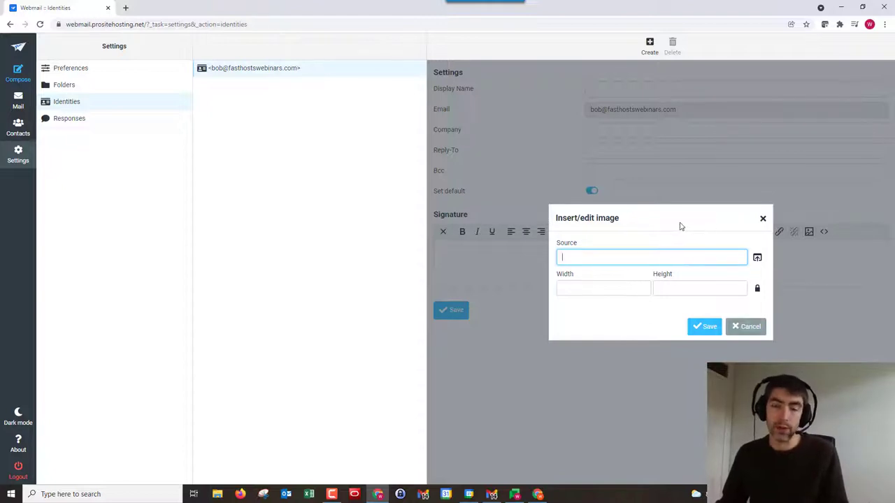
left_click(756, 260)
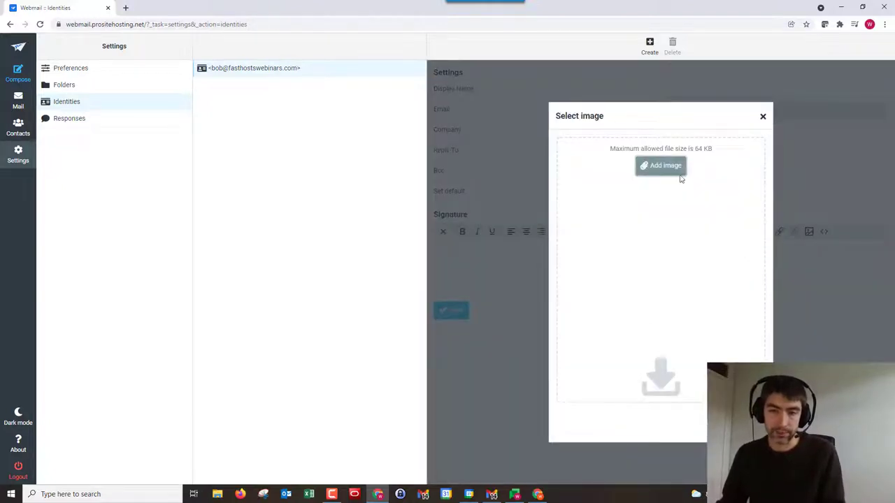
left_click(651, 167)
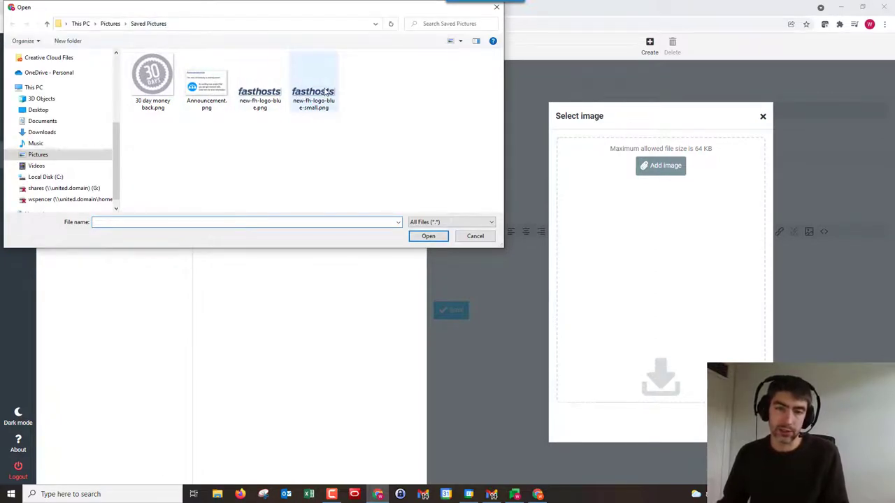
left_click(318, 98)
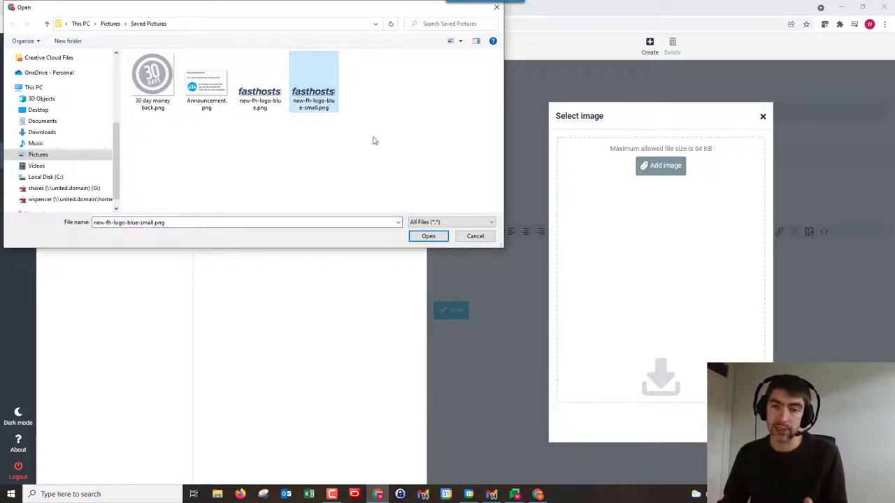
left_click(272, 92)
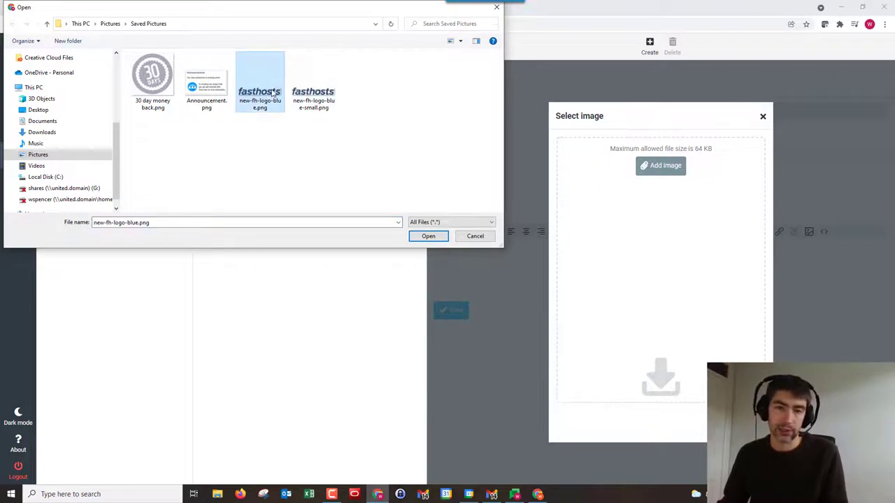
left_click(429, 236)
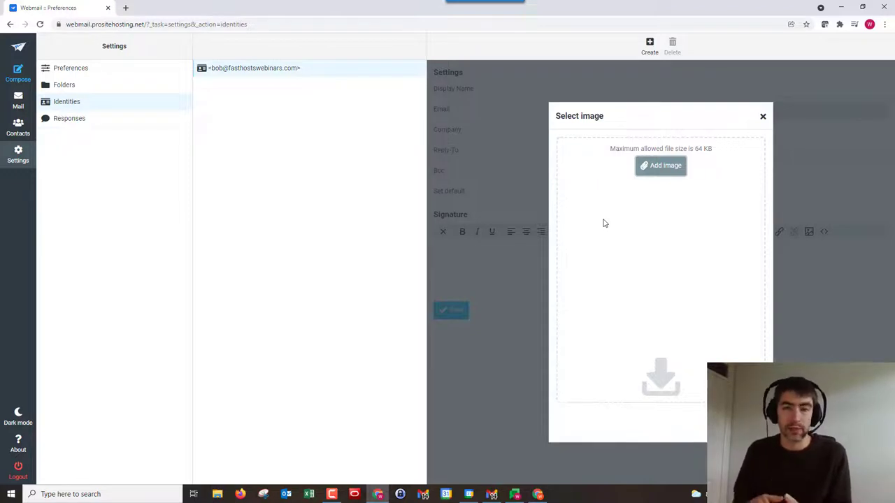
- Upload new-fh-logo-blue-small.png, insert it into the signature and delete it again
left_click(644, 171)
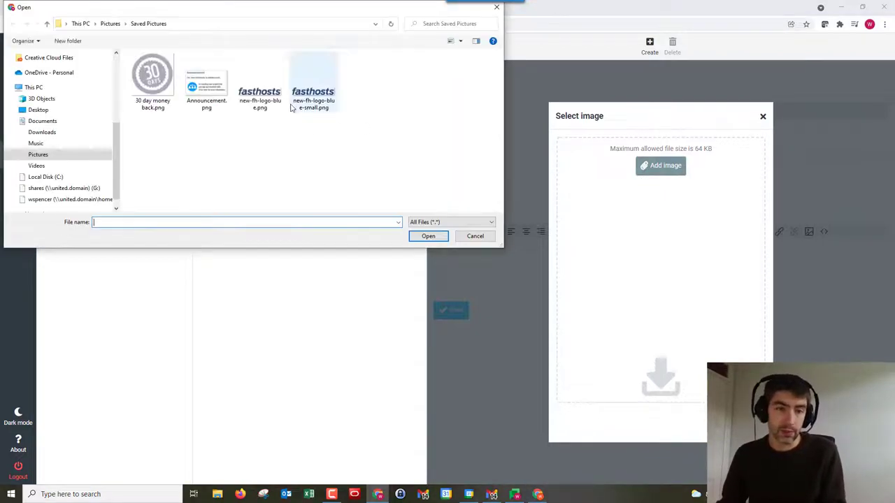
left_click(315, 102)
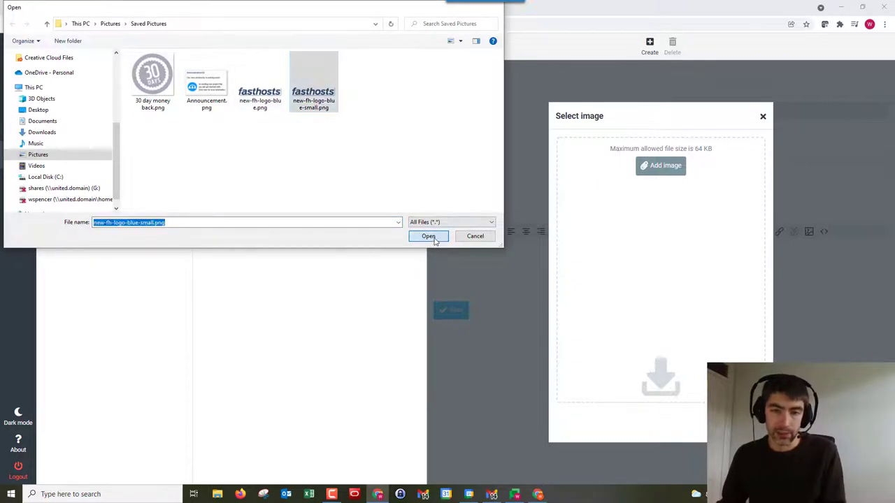
left_click(429, 236)
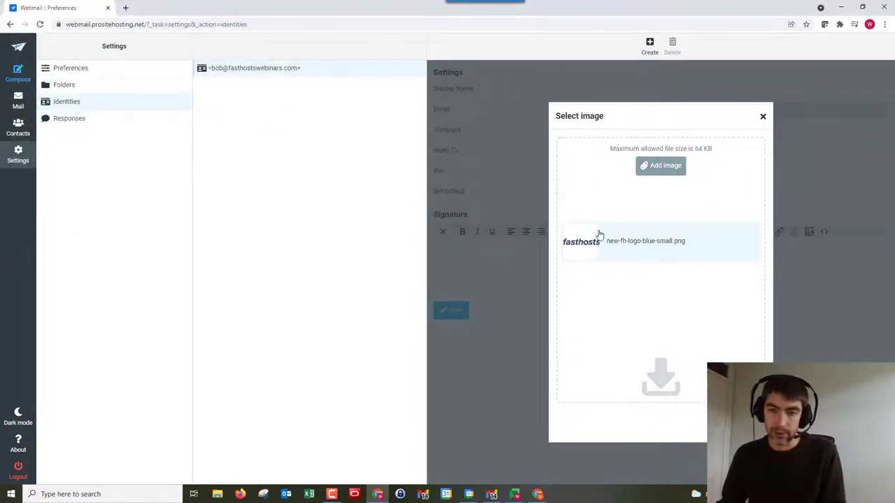
left_click(649, 255)
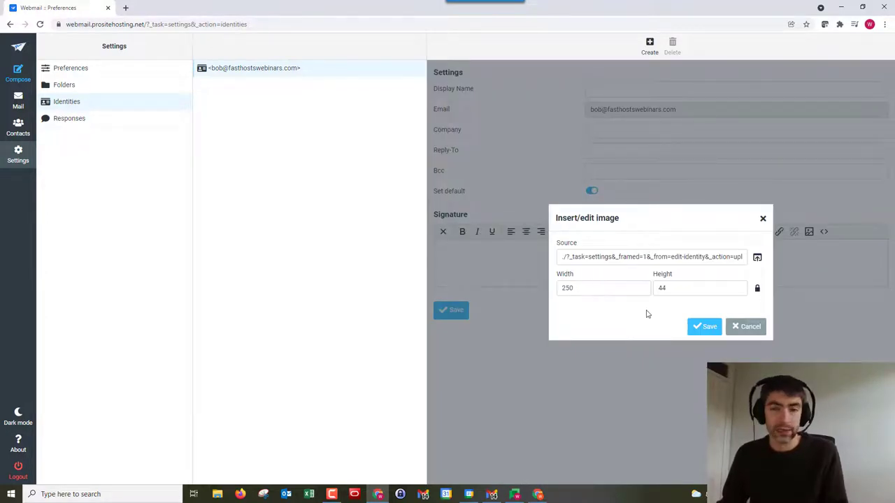
left_click(704, 330)
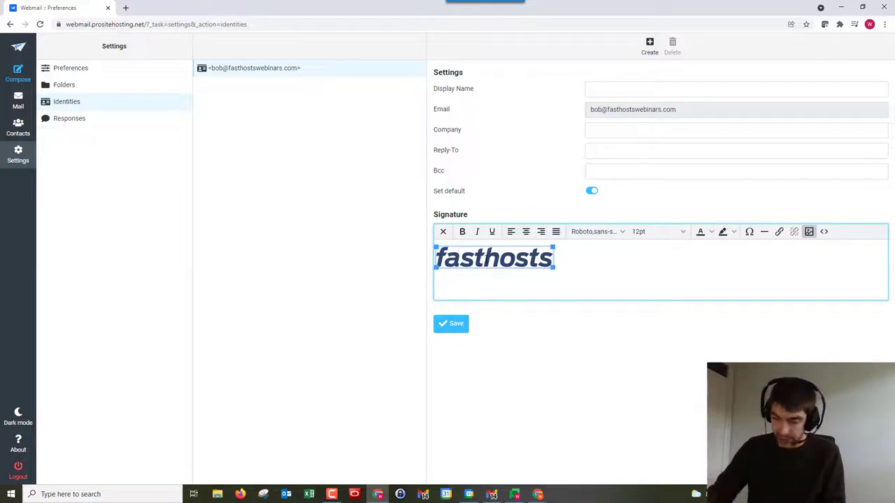
key("Delete")
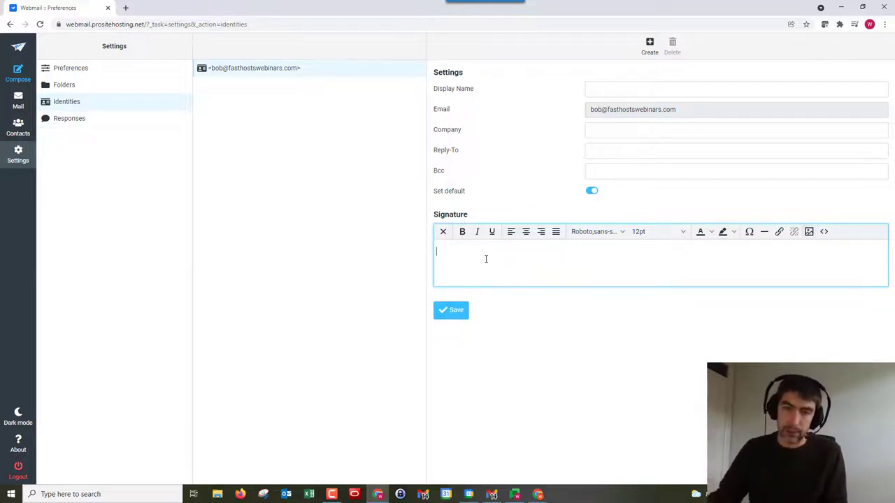
left_click(127, 8)
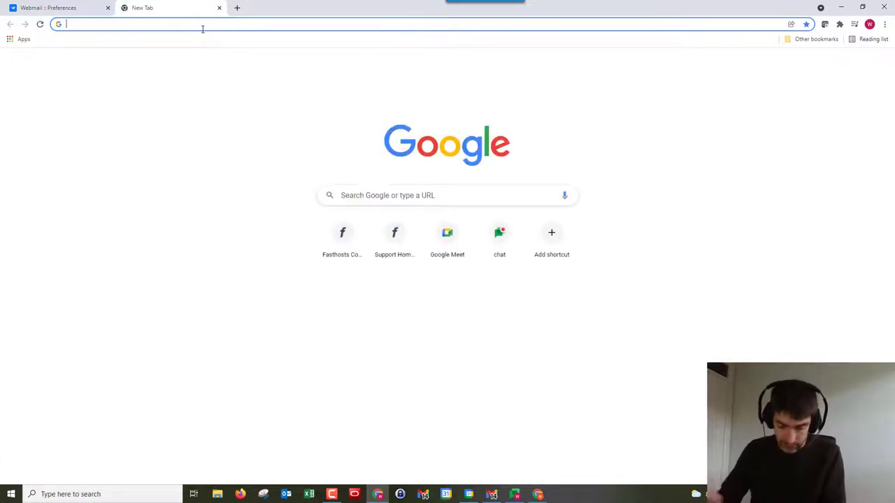
type("fasthosts")
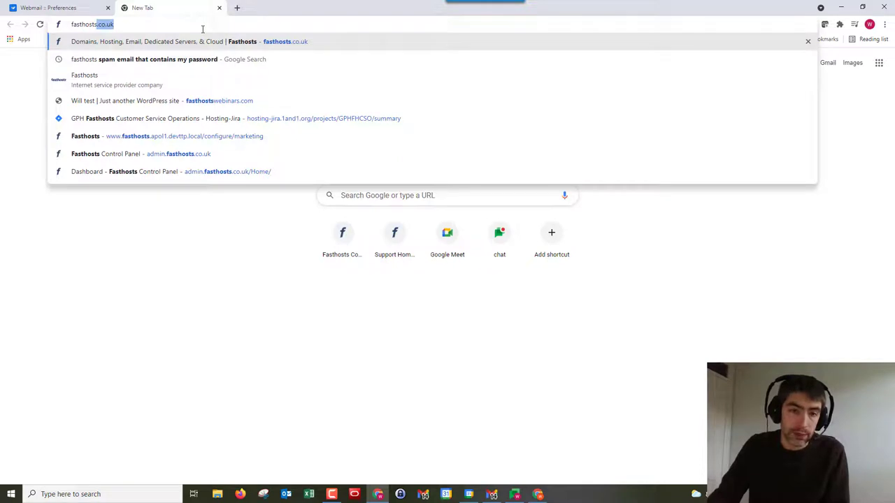
key("Down")
key("Down")
key("Down")
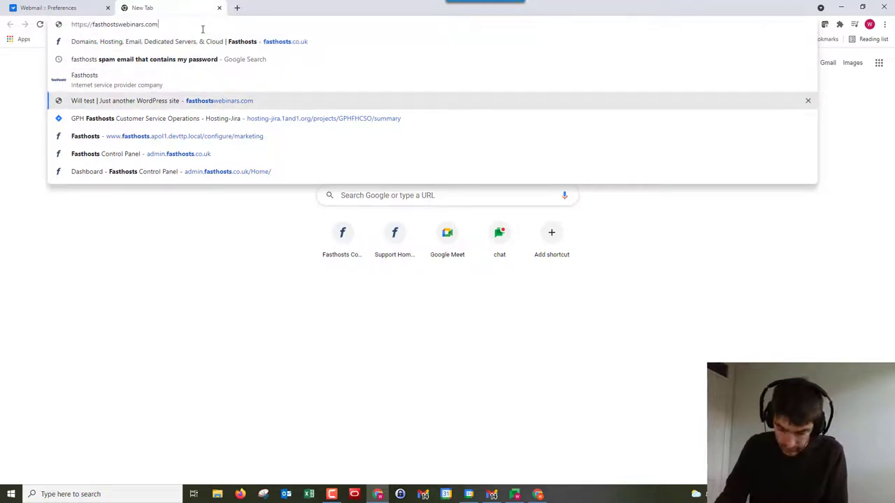
type("/fhlogo/")
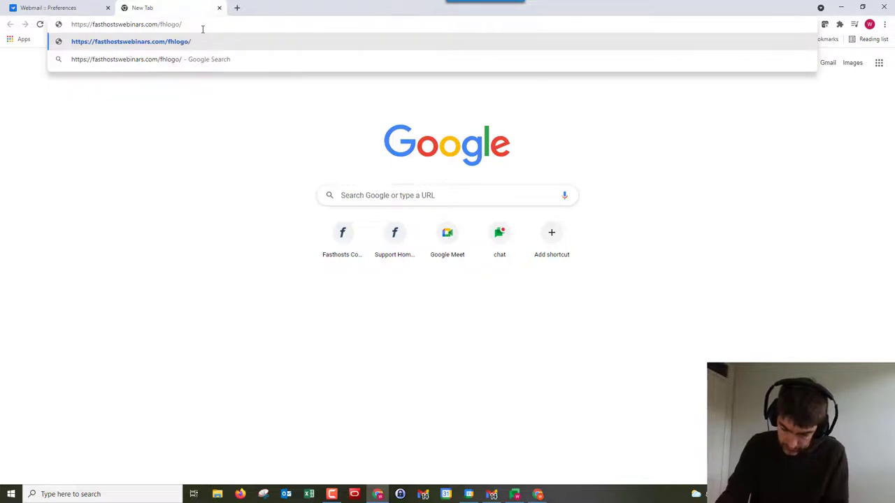
key("BackSpace")
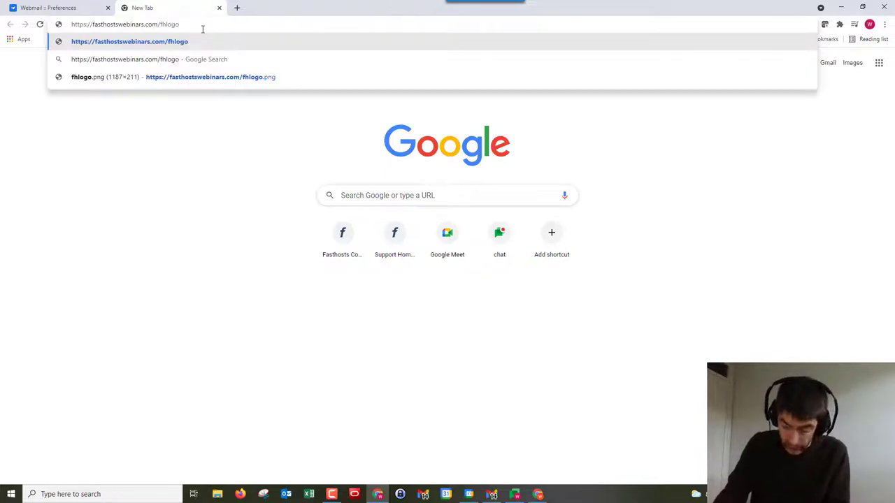
type(".png")
key("Return")
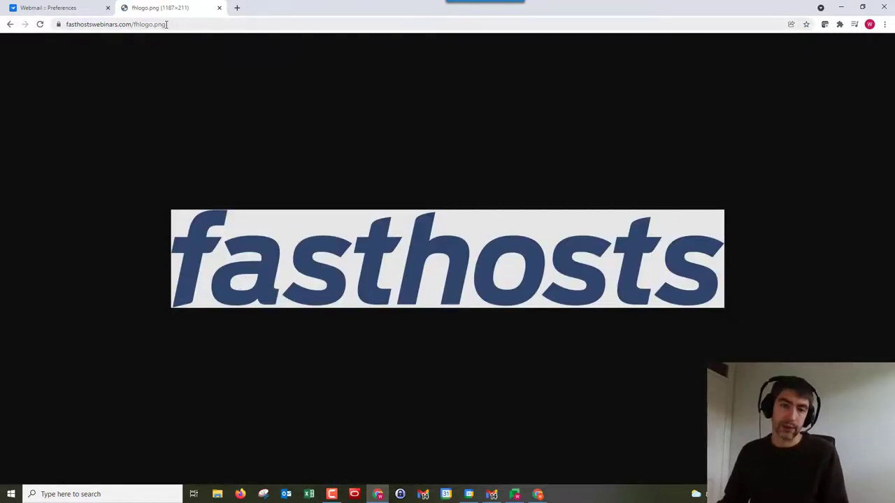
- Start inserting an image into the signature and copy the web address of the hosted fhlogo.png for it
left_click(172, 24)
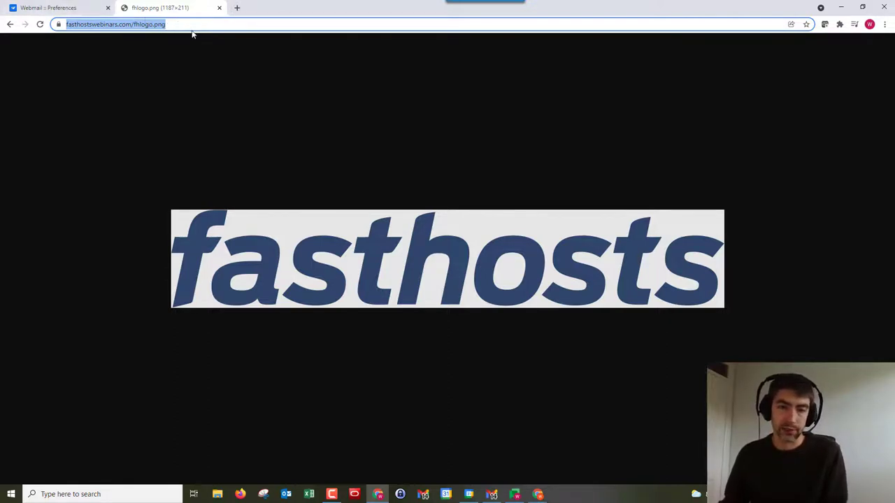
left_click(40, 8)
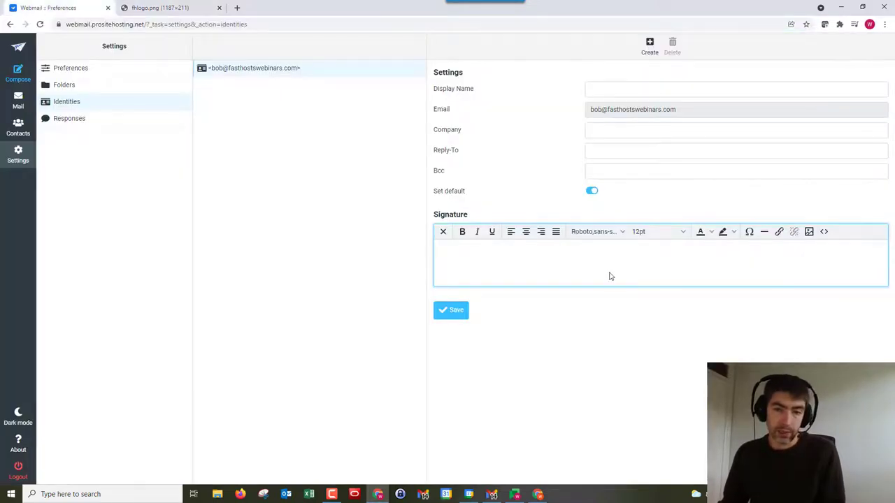
left_click(809, 233)
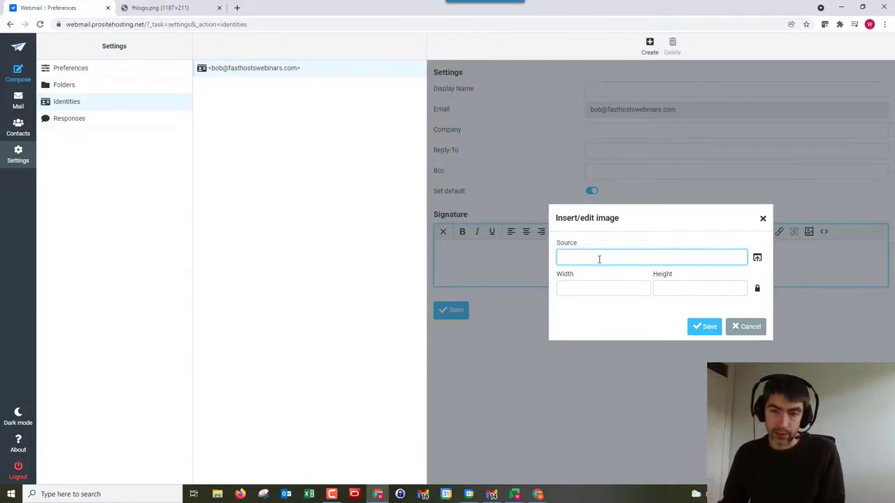
left_click(159, 7)
left_click(153, 25)
right_click(152, 25)
left_click(172, 74)
left_click(42, 8)
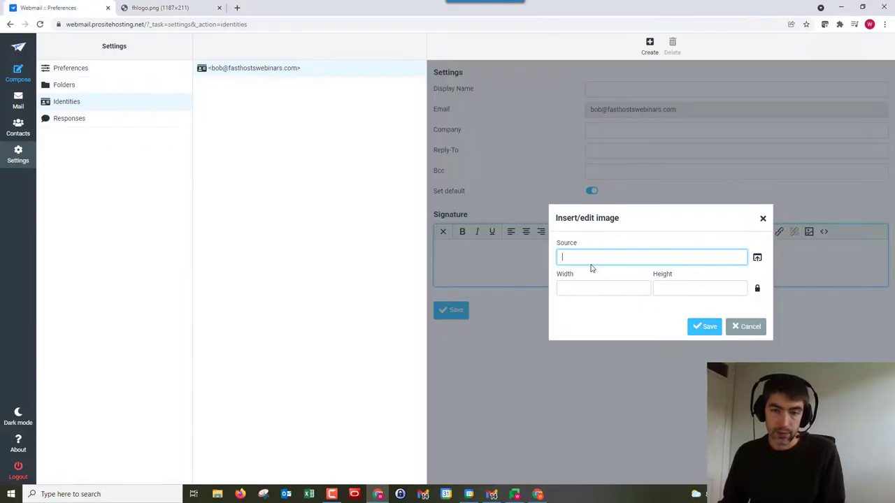
key("ctrl+v")
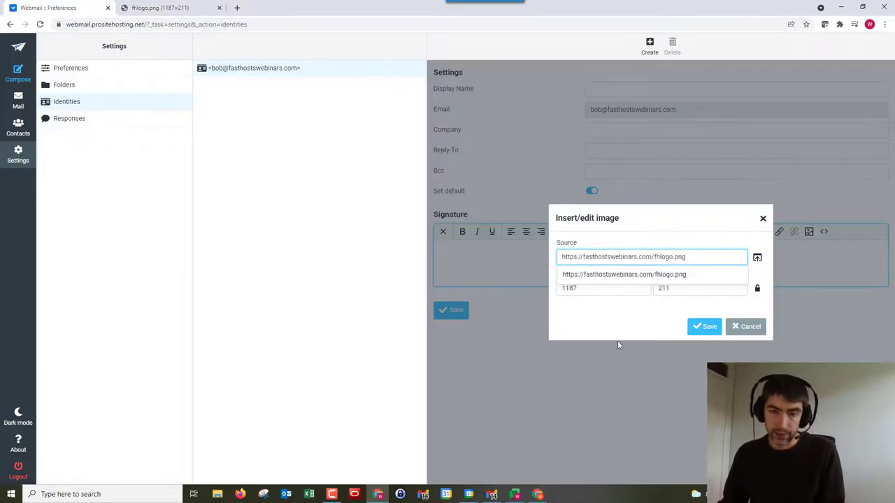
key("Escape")
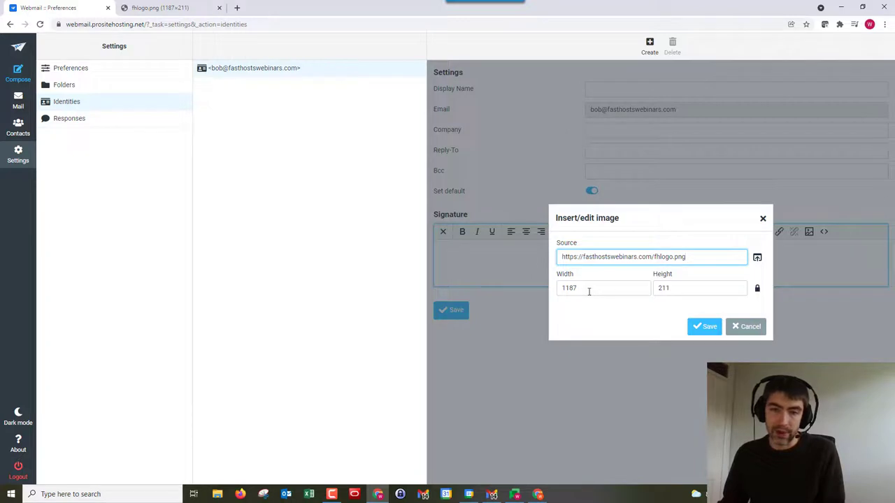
left_click(706, 328)
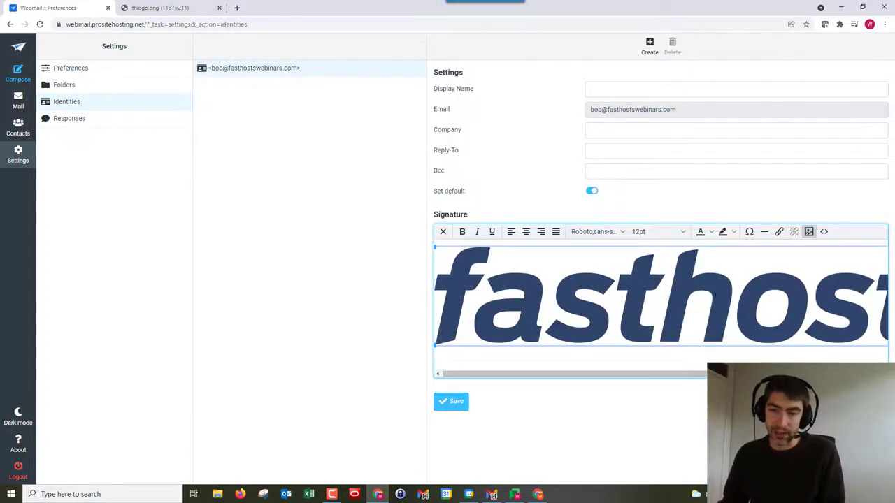
- Resize the logo in the signature to a width of 300, keeping its proportions
left_click(809, 233)
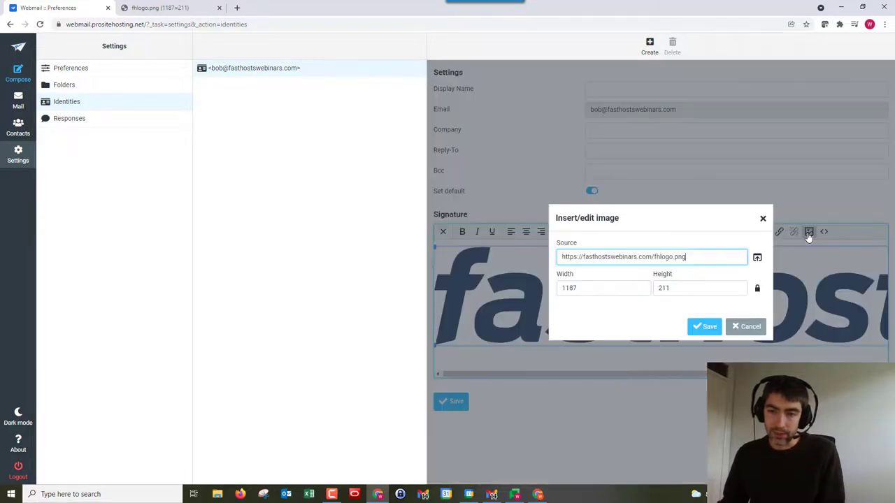
left_click_drag(593, 290, 526, 295)
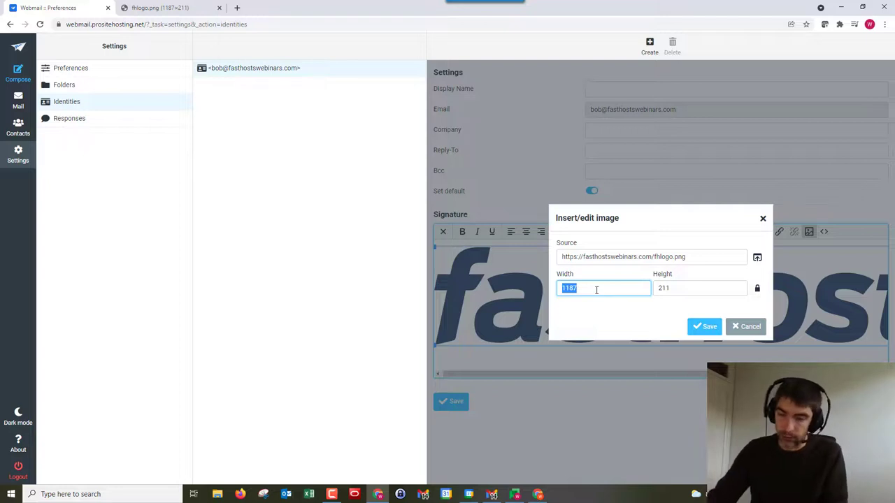
type("300")
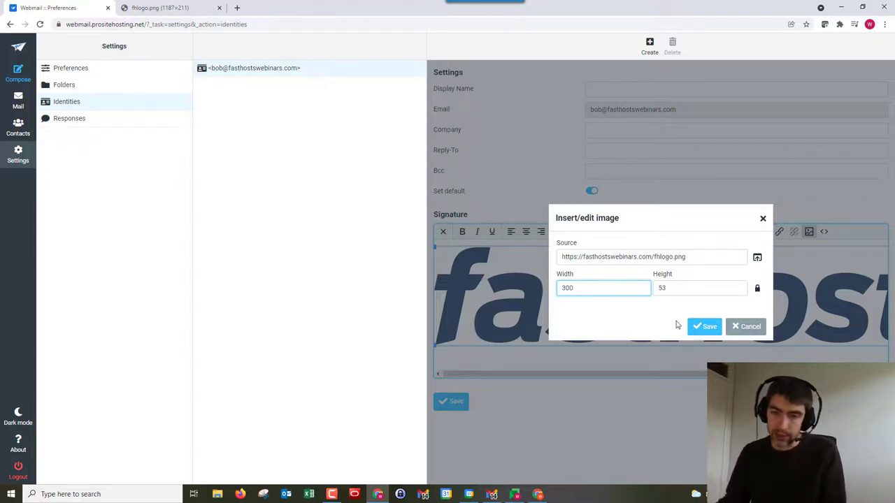
left_click(708, 327)
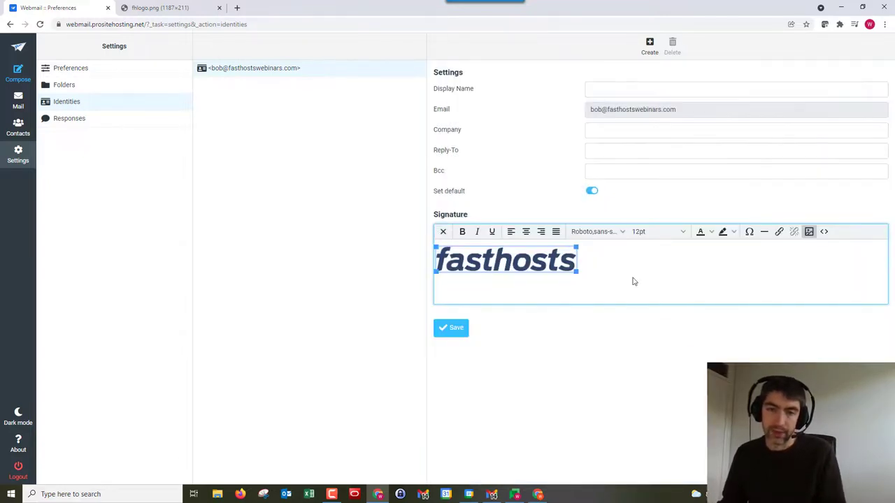
left_click(634, 283)
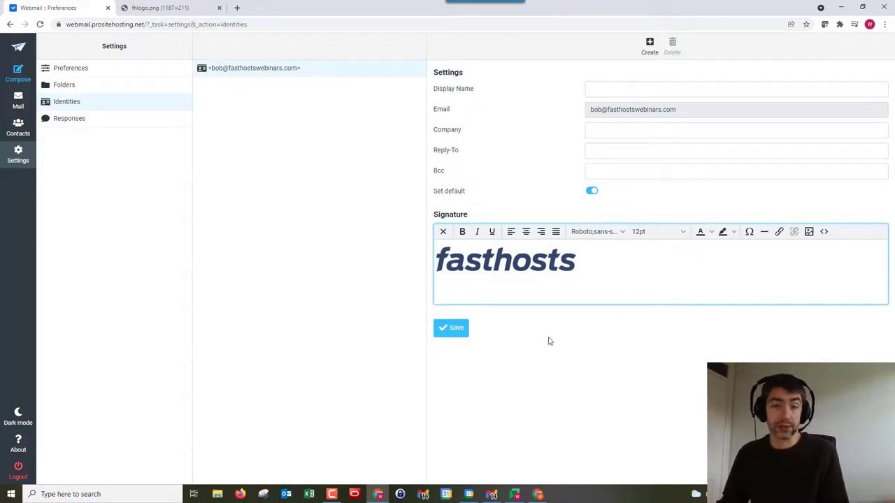
- Add the line "Your text here" above the logo in the signature and save the identity
left_click(443, 266)
key("Return")
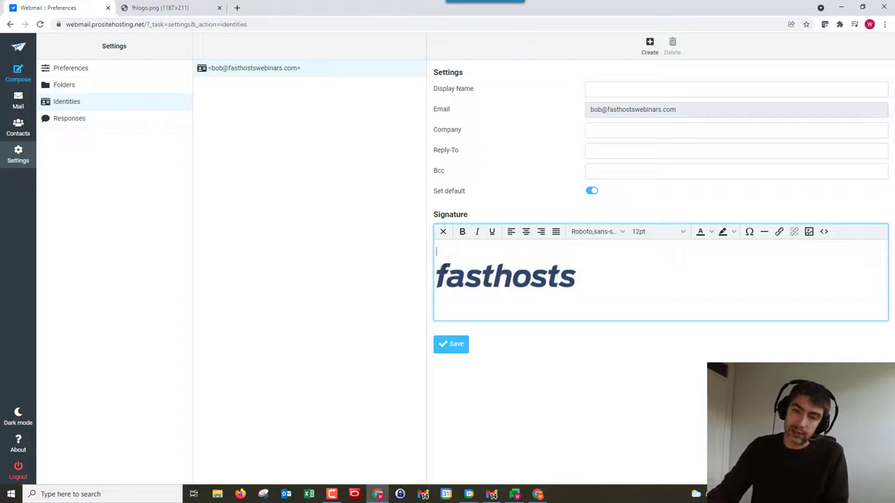
type("You")
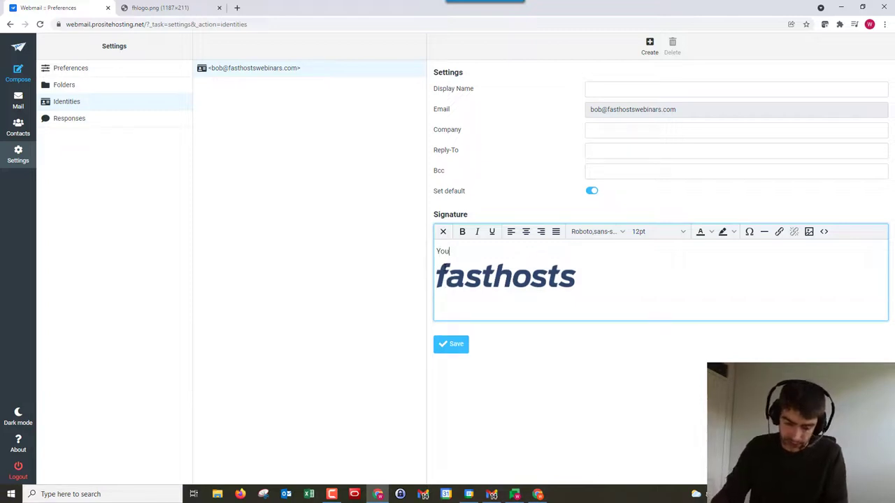
type("r text here")
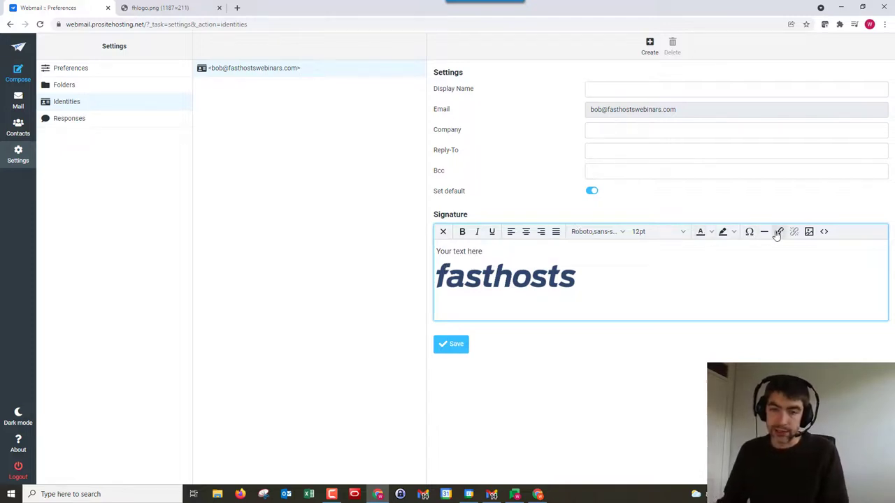
left_click(460, 345)
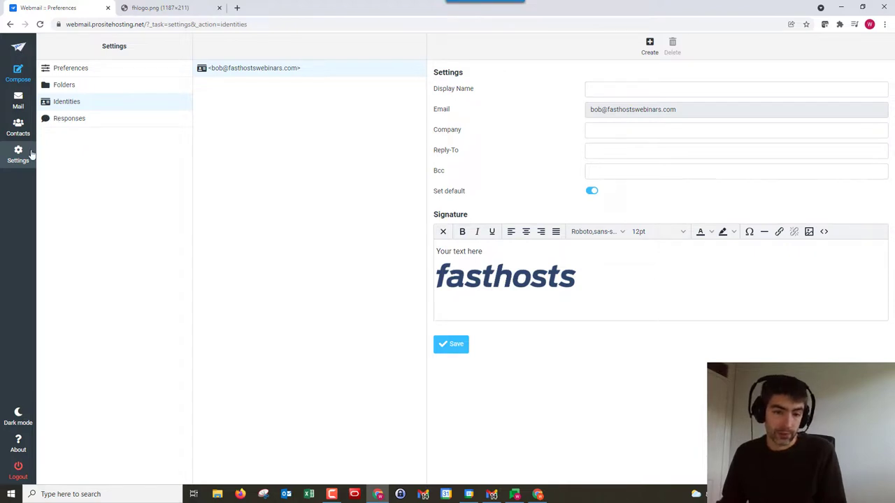
- Start a new message and check how the signature appears in its body
left_click(18, 73)
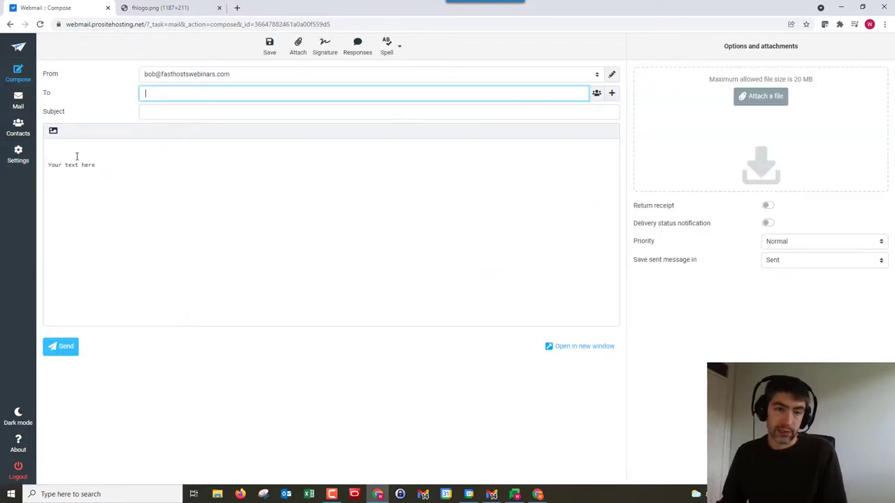
left_click(101, 171)
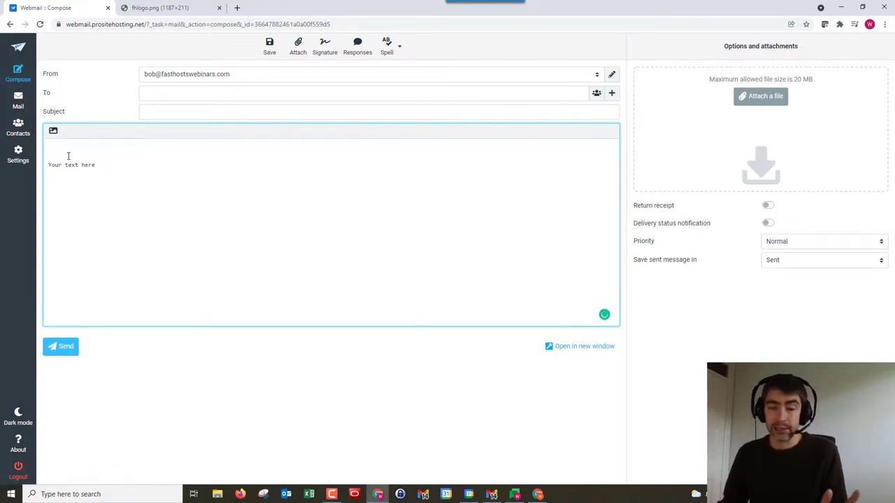
- Set the Composing Messages preference for composing HTML messages to always and save it
left_click(18, 158)
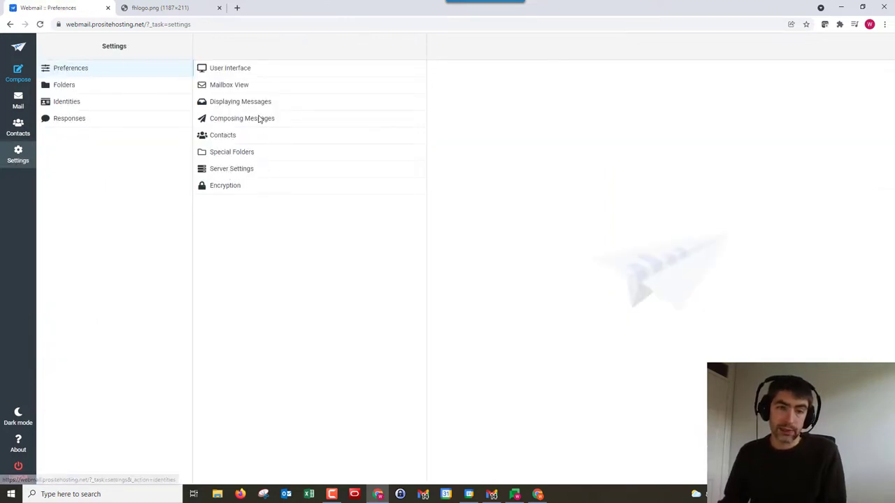
left_click(254, 124)
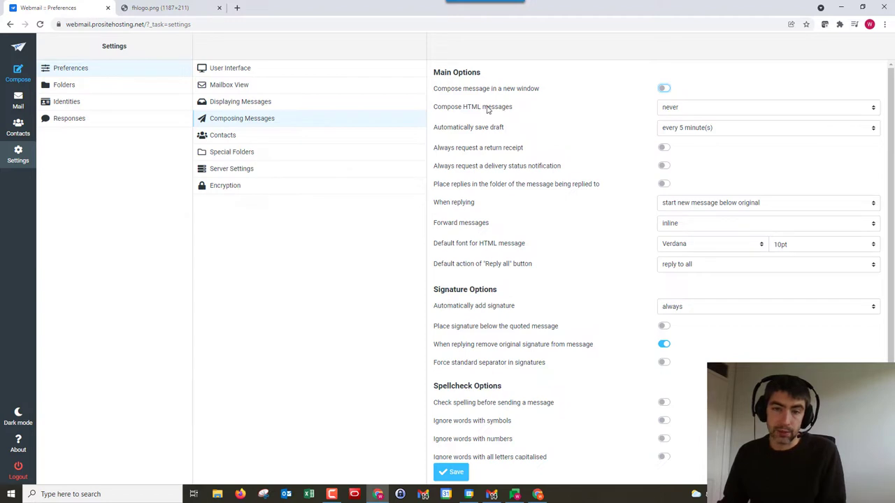
left_click(762, 110)
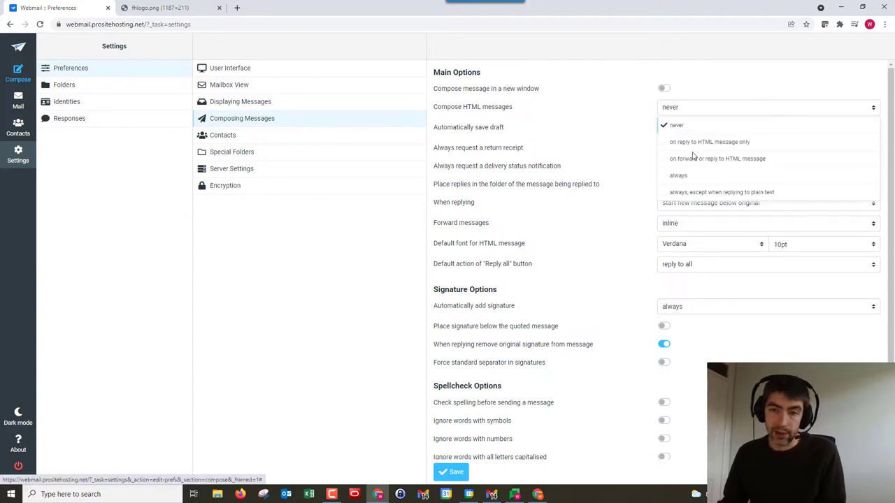
left_click(678, 176)
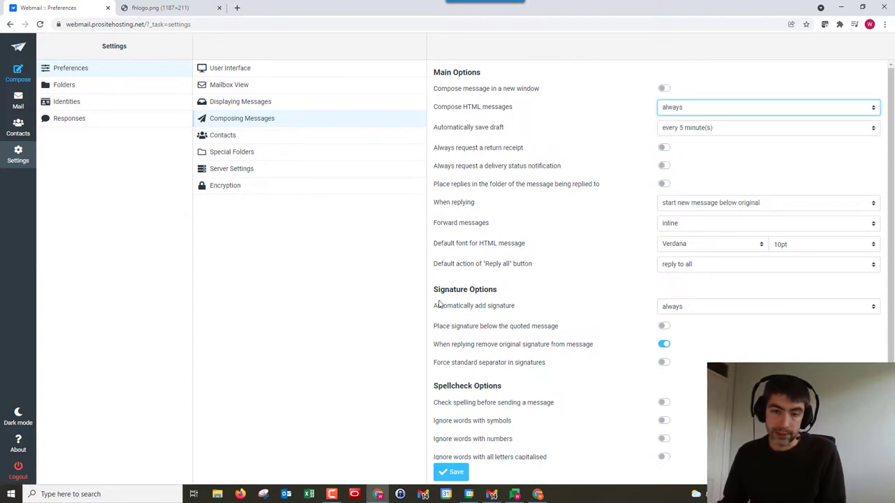
left_click(456, 476)
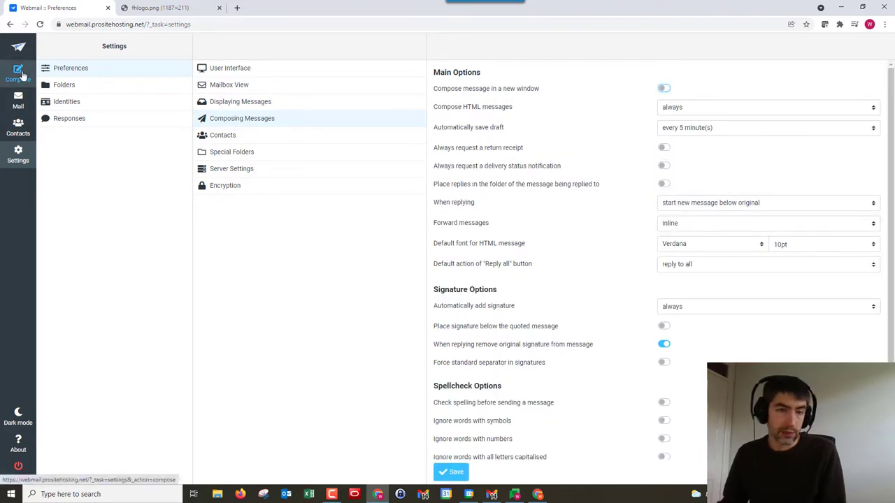
- Open another new message to check the signature in HTML format
left_click(21, 75)
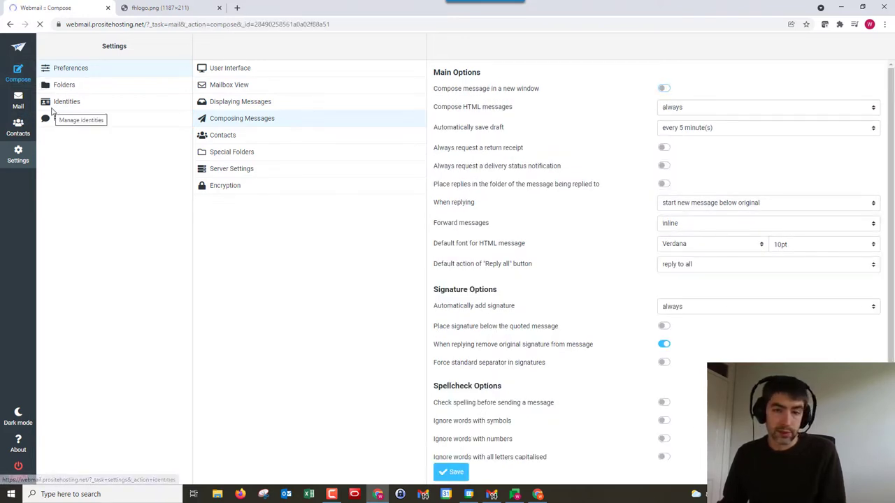